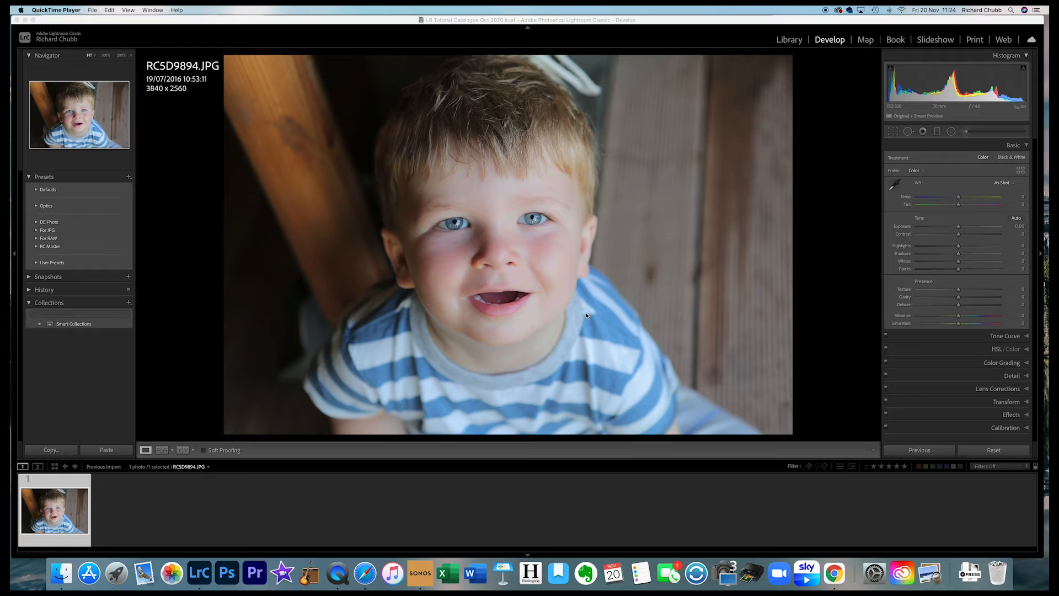
Convert the photo to Black & White and set Contrast +48, Highlights -39, Shadows +22 and Blacks -25.
{"action": "left_click", "coordinate": [1011, 158]}
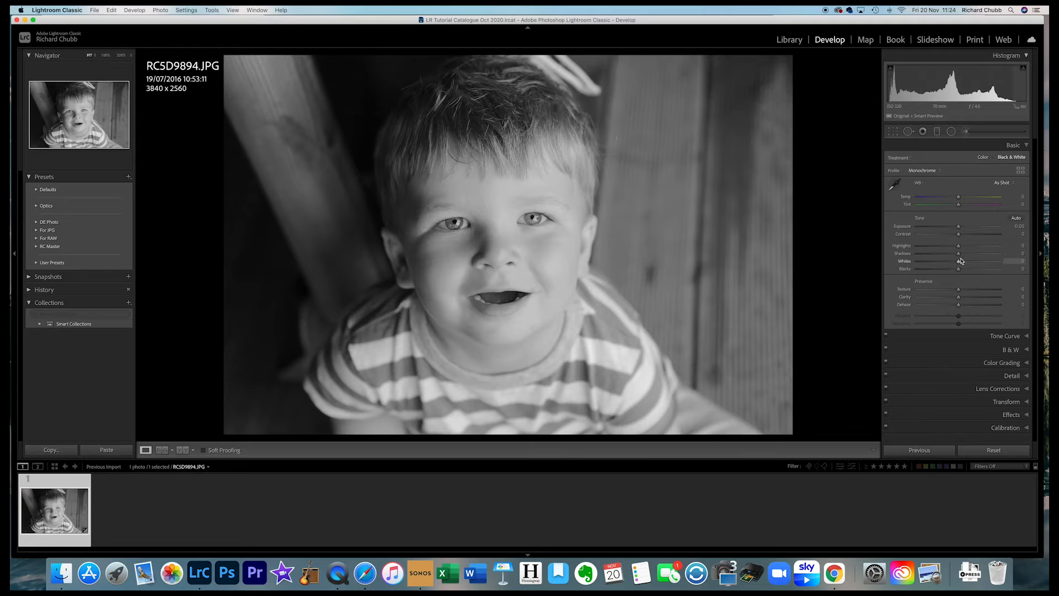
{"action": "left_click_drag", "start_coordinate": [958, 234], "coordinate": [978, 234]}
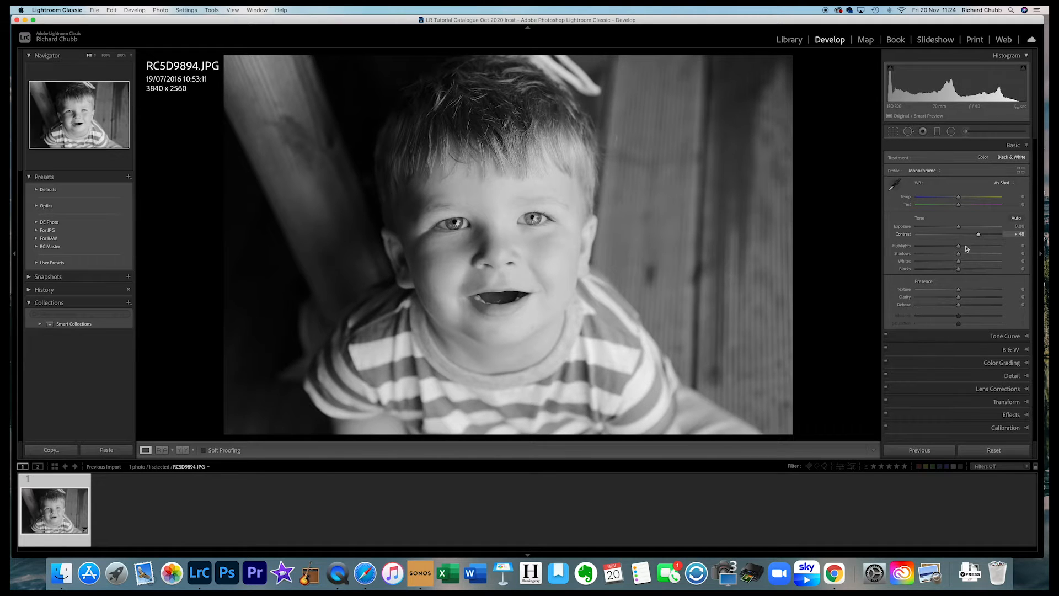
{"action": "mouse_move", "coordinate": [958, 268]}
{"action": "left_mouse_down"}
{"action": "mouse_move", "coordinate": [947, 269]}
{"action": "mouse_move", "coordinate": [943, 246]}
{"action": "mouse_move", "coordinate": [967, 257]}
{"action": "left_mouse_up"}
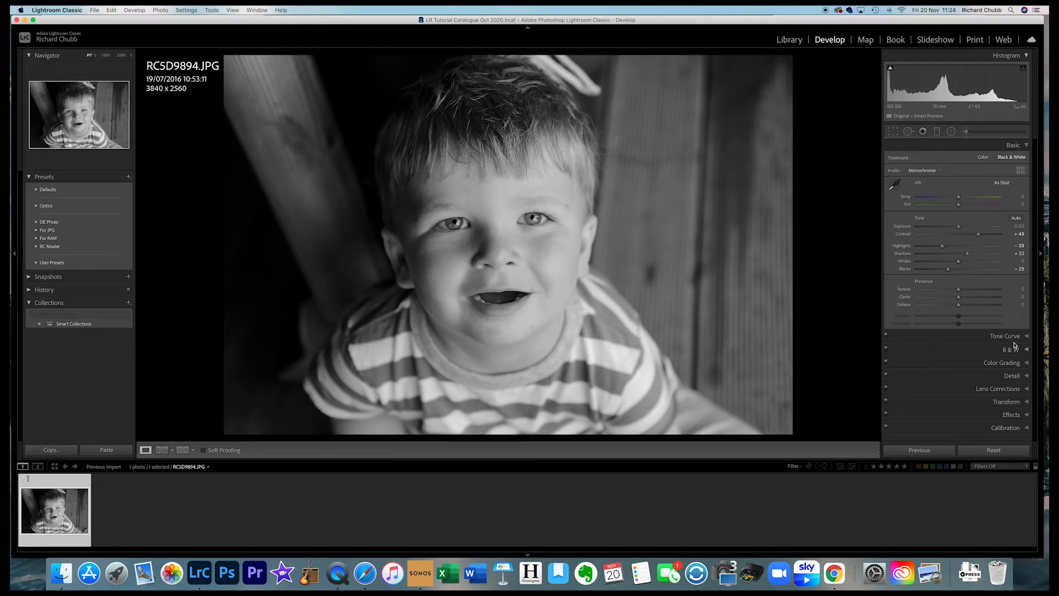
Apply the RC Matte point curve to the photo and add a post-crop vignette with an amount of -24.
{"action": "left_click", "coordinate": [982, 336]}
{"action": "left_click", "coordinate": [948, 287]}
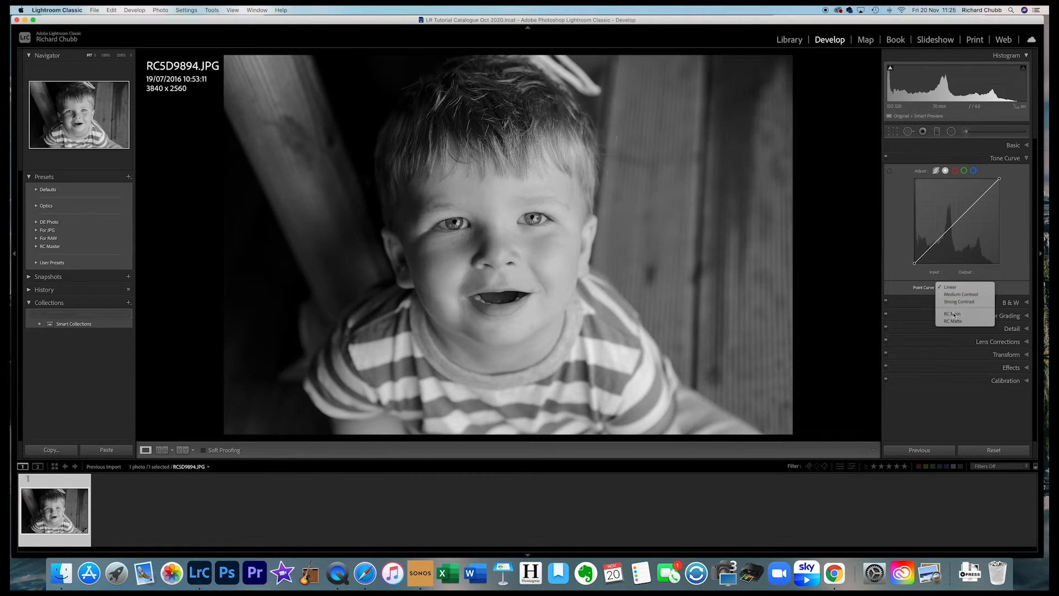
{"action": "left_click", "coordinate": [952, 302]}
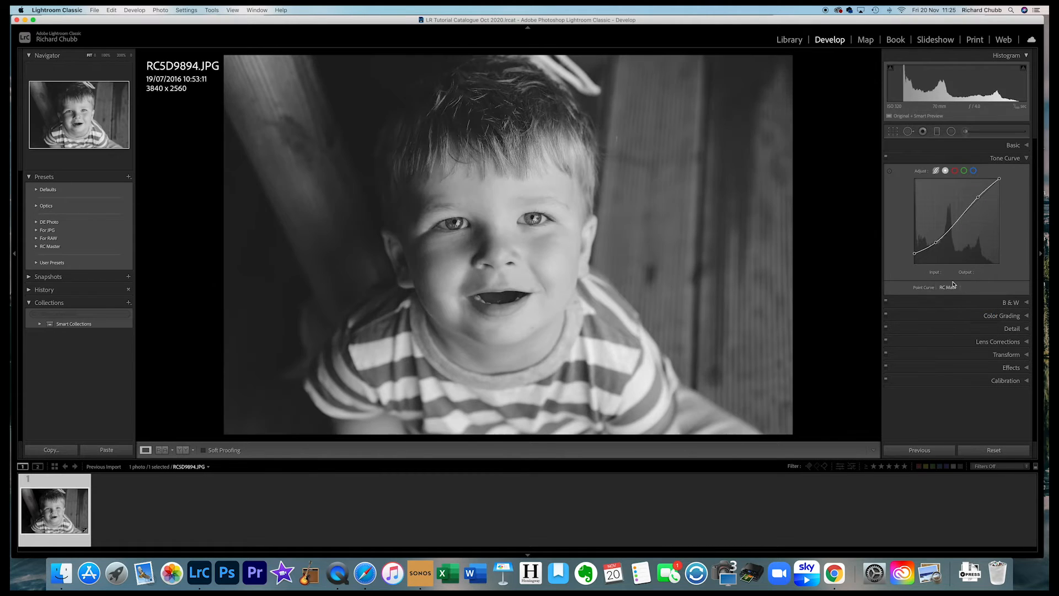
{"action": "left_click", "coordinate": [1010, 367]}
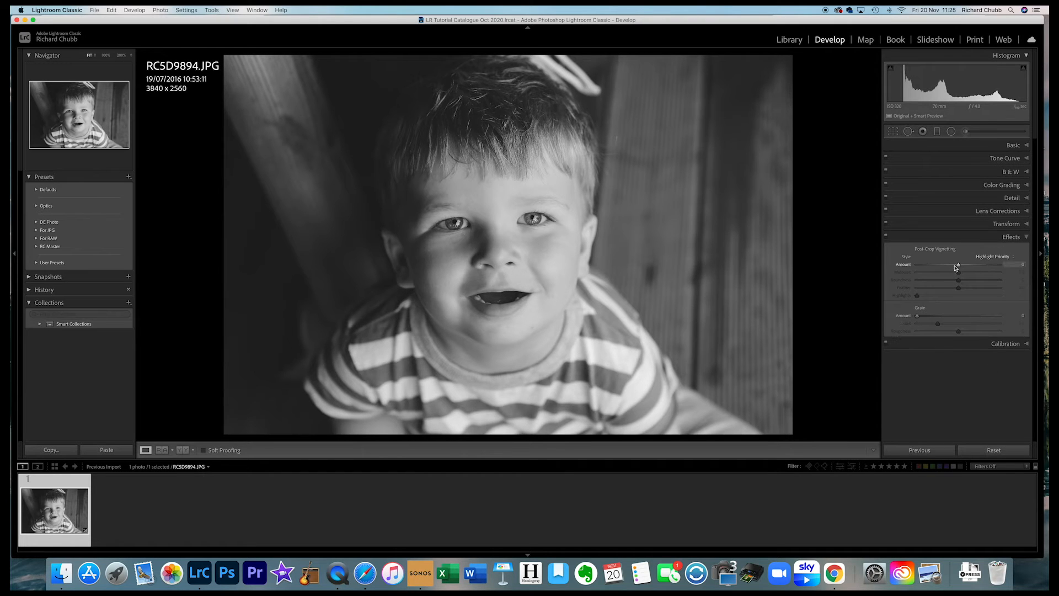
{"action": "left_click_drag", "start_coordinate": [959, 267], "coordinate": [948, 265]}
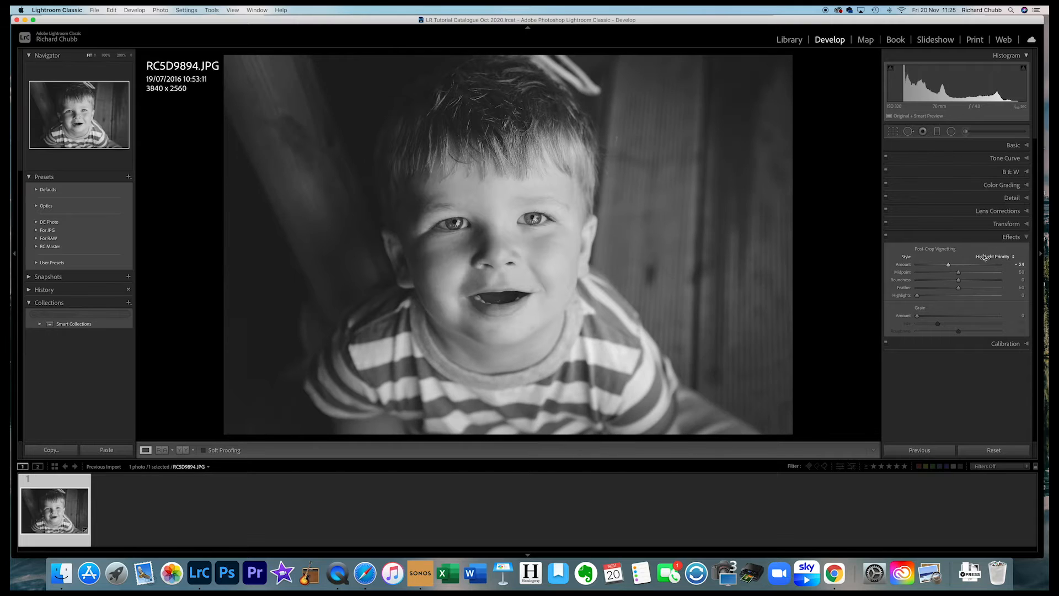
Sharpen the photo with an amount of 68 and masking of 50.
{"action": "left_click", "coordinate": [1011, 197]}
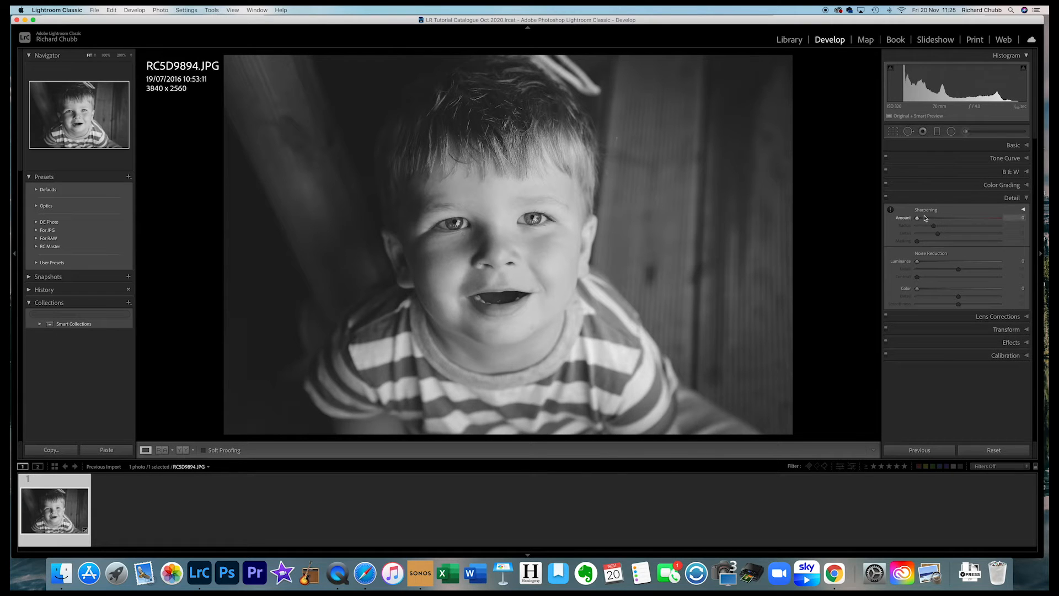
{"action": "left_click_drag", "start_coordinate": [917, 219], "coordinate": [955, 221]}
{"action": "key", "text": "alt"}
{"action": "left_click_drag", "start_coordinate": [919, 242], "coordinate": [958, 243]}
Compare the photo before and after editing in the side-by-side, split and stacked views, then return to the single loupe view.
{"action": "key", "text": "y"}
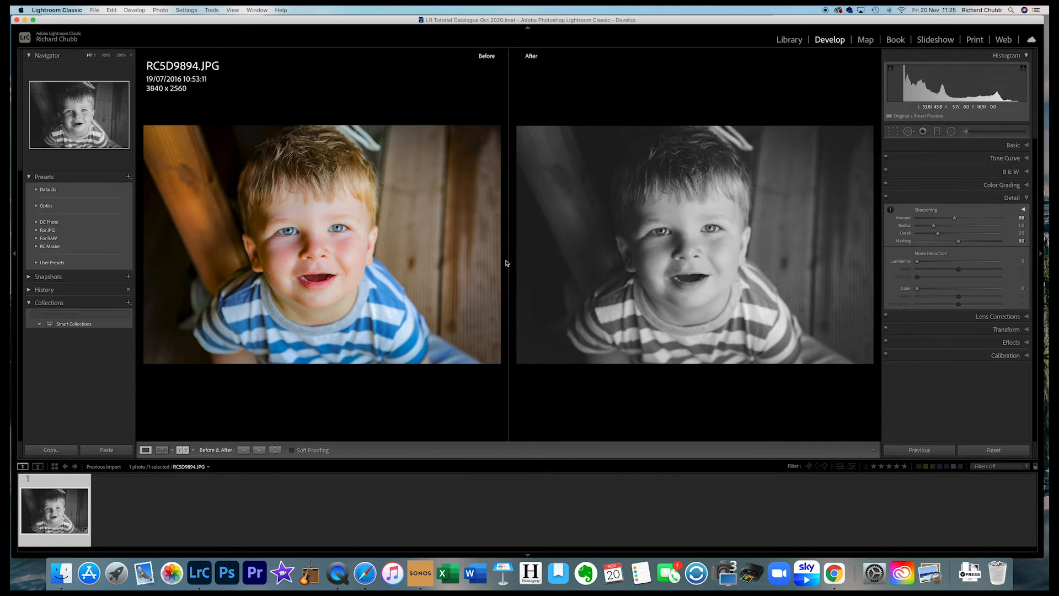
{"action": "key", "text": "shift+y"}
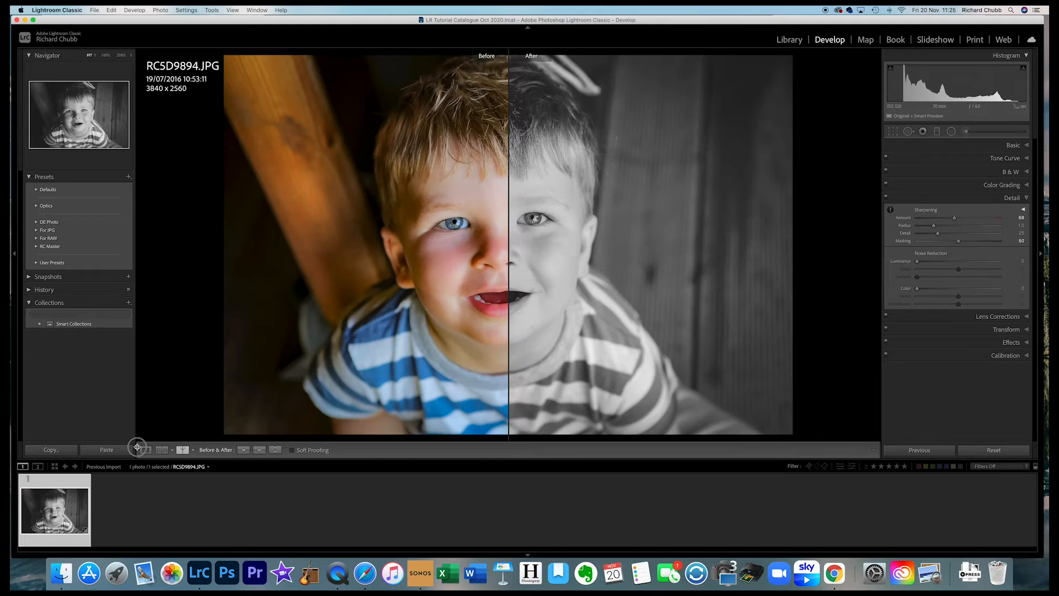
{"action": "left_click", "coordinate": [182, 449]}
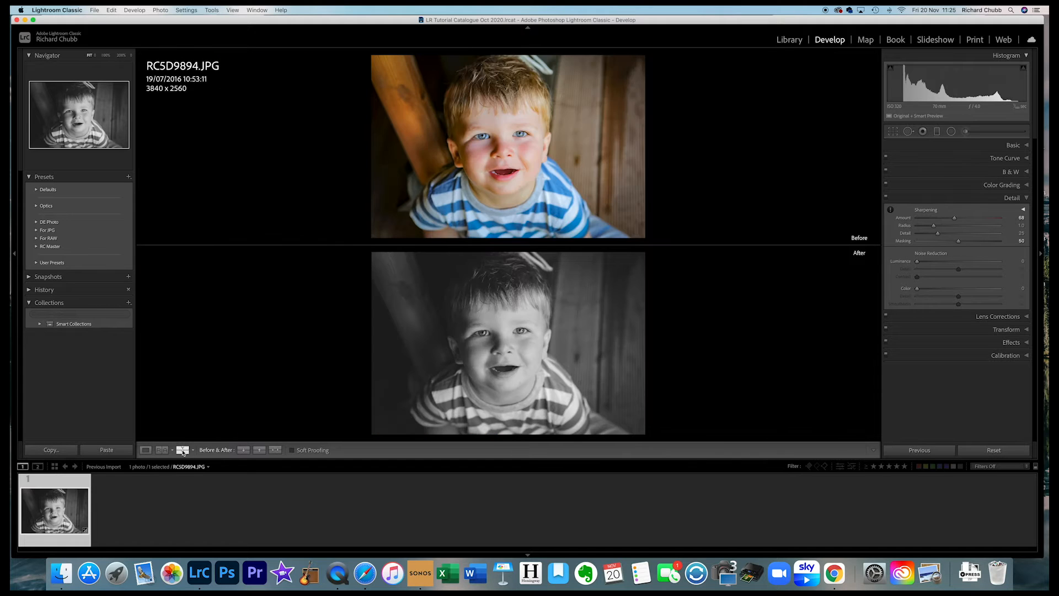
{"action": "left_click", "coordinate": [182, 450]}
{"action": "left_click", "coordinate": [145, 449]}
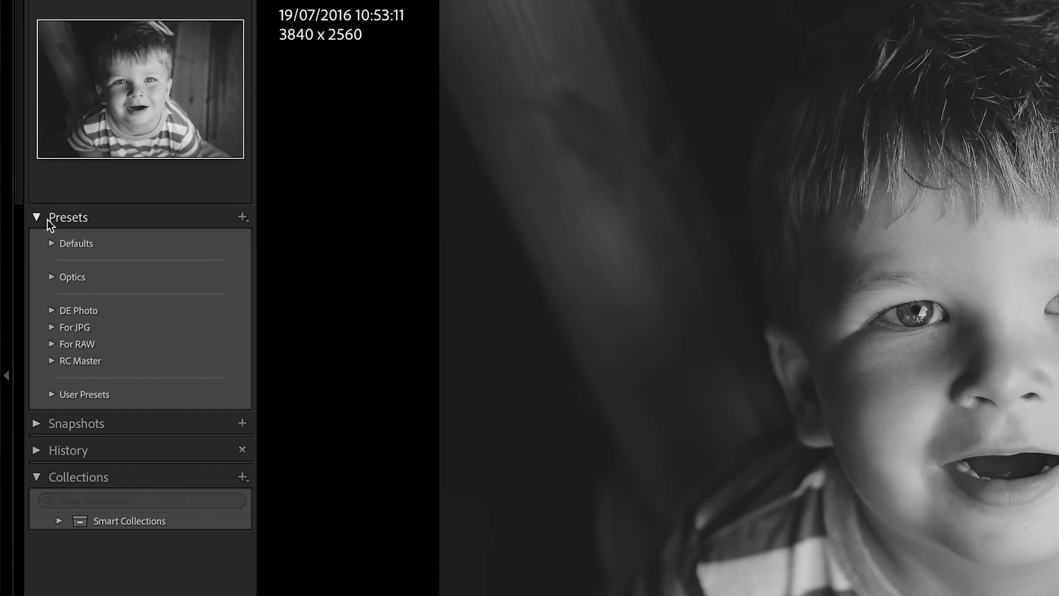
Start a new develop preset named B&W Classic in a new preset group called Tutorials.
{"action": "left_click", "coordinate": [241, 218]}
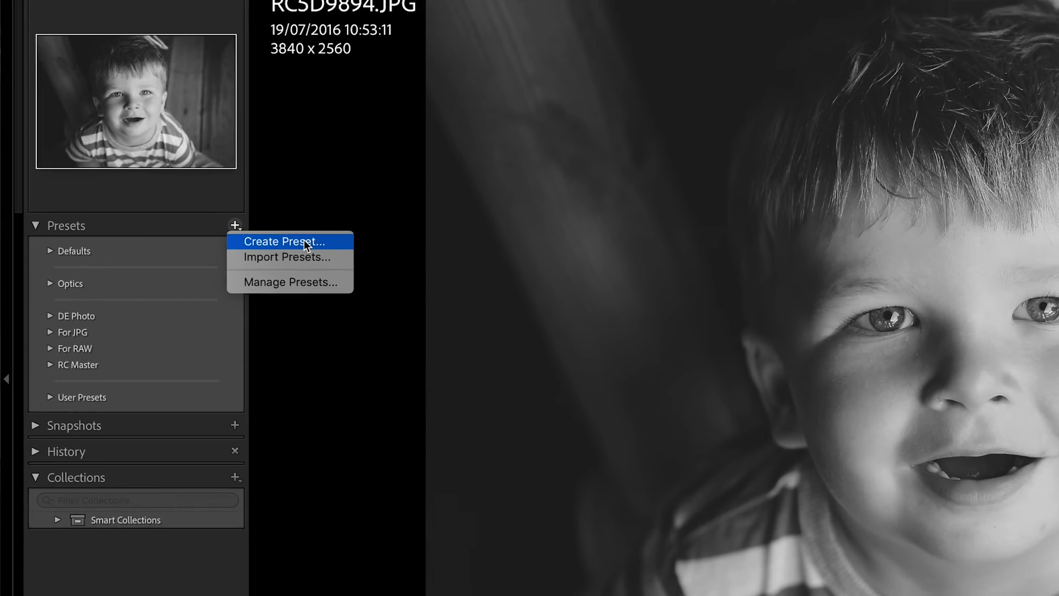
{"action": "left_click", "coordinate": [316, 234]}
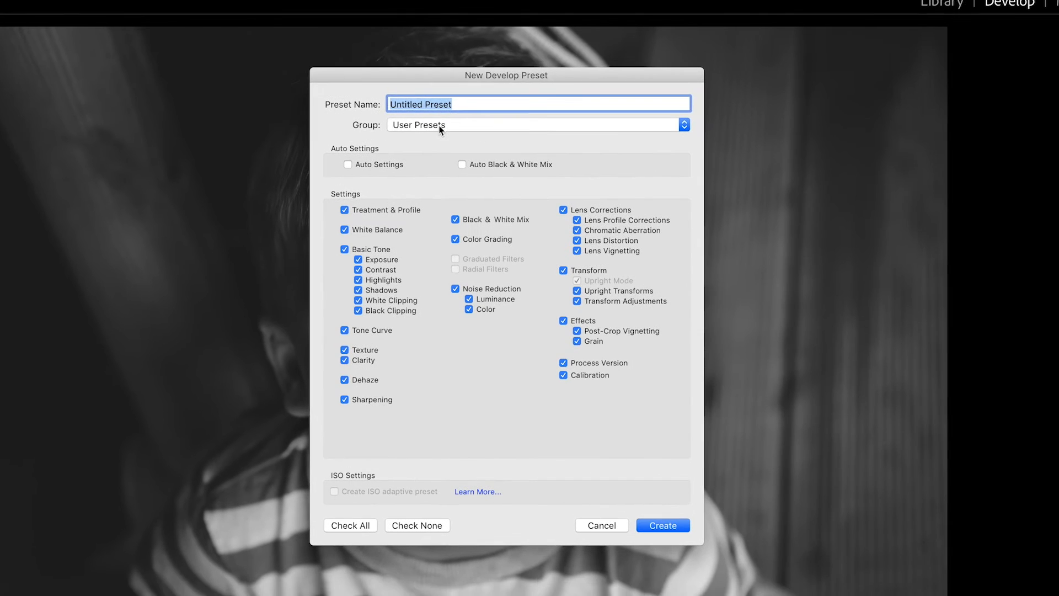
{"action": "left_click", "coordinate": [801, 162]}
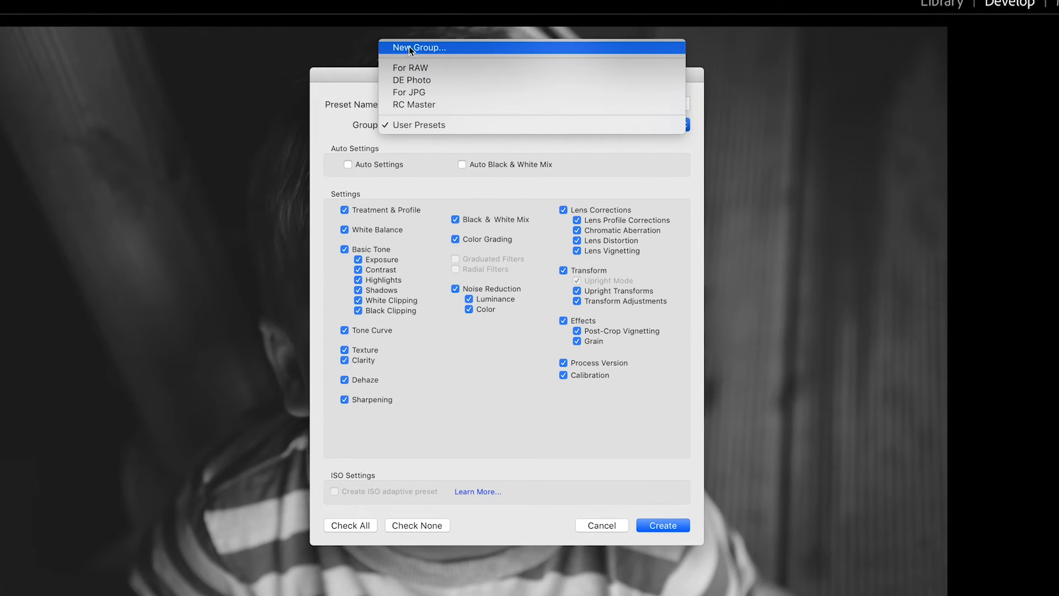
{"action": "left_click", "coordinate": [425, 49]}
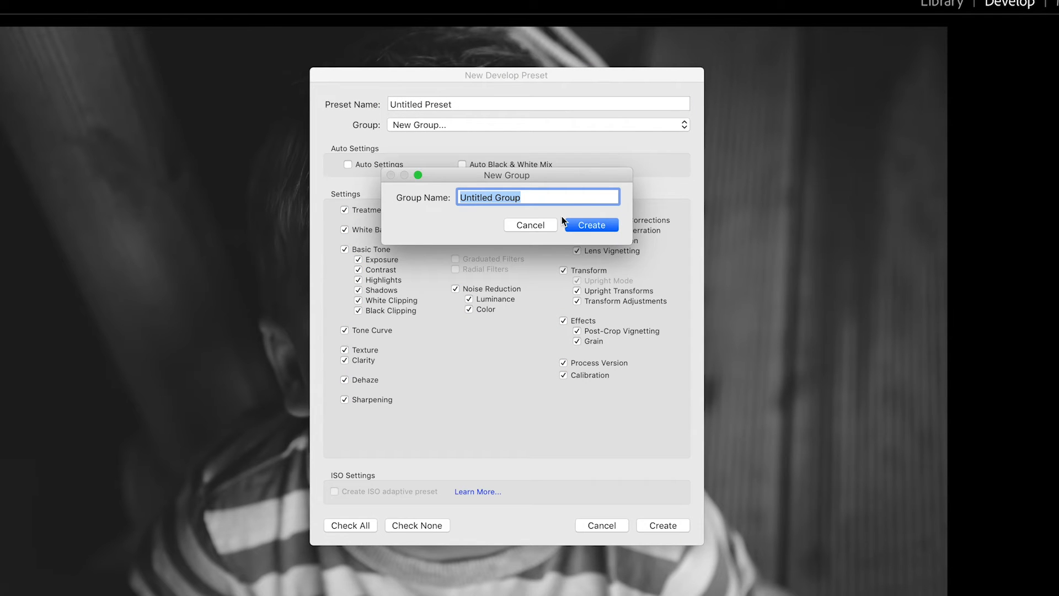
{"action": "type", "text": "Tutorials"}
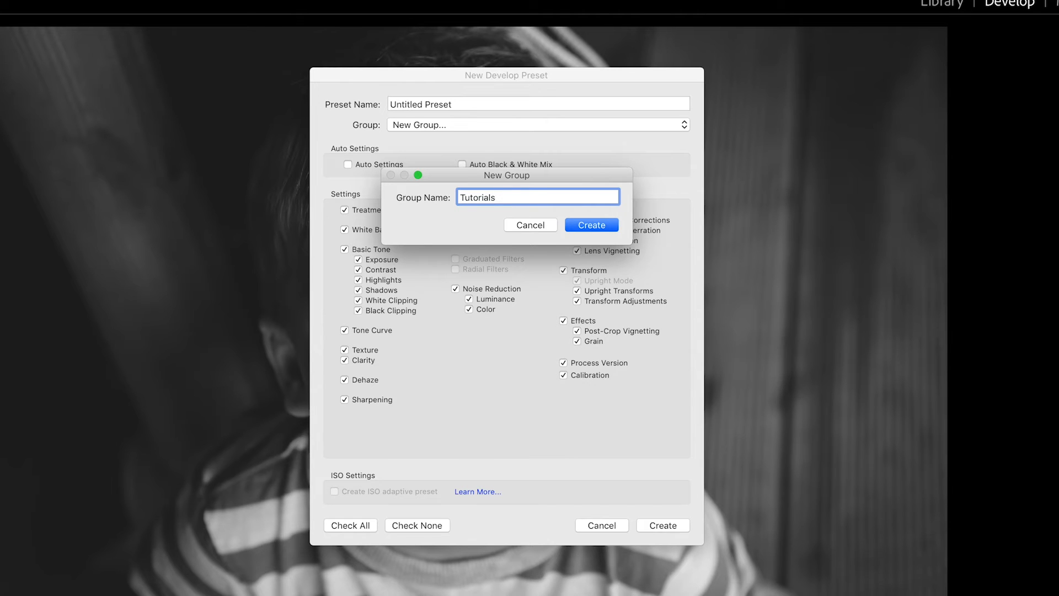
{"action": "left_click", "coordinate": [591, 225]}
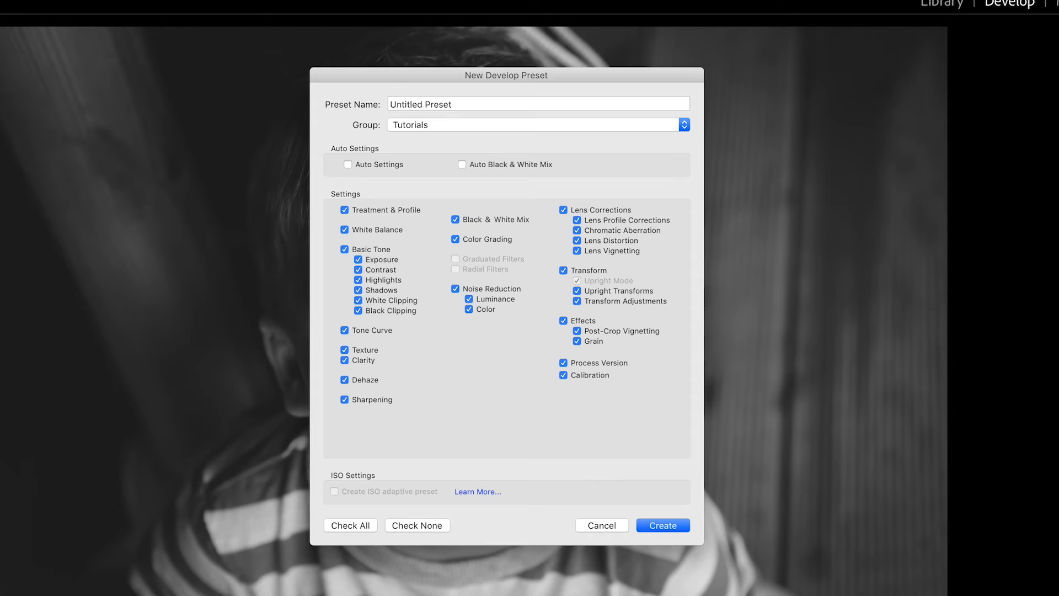
{"action": "left_click", "coordinate": [402, 111]}
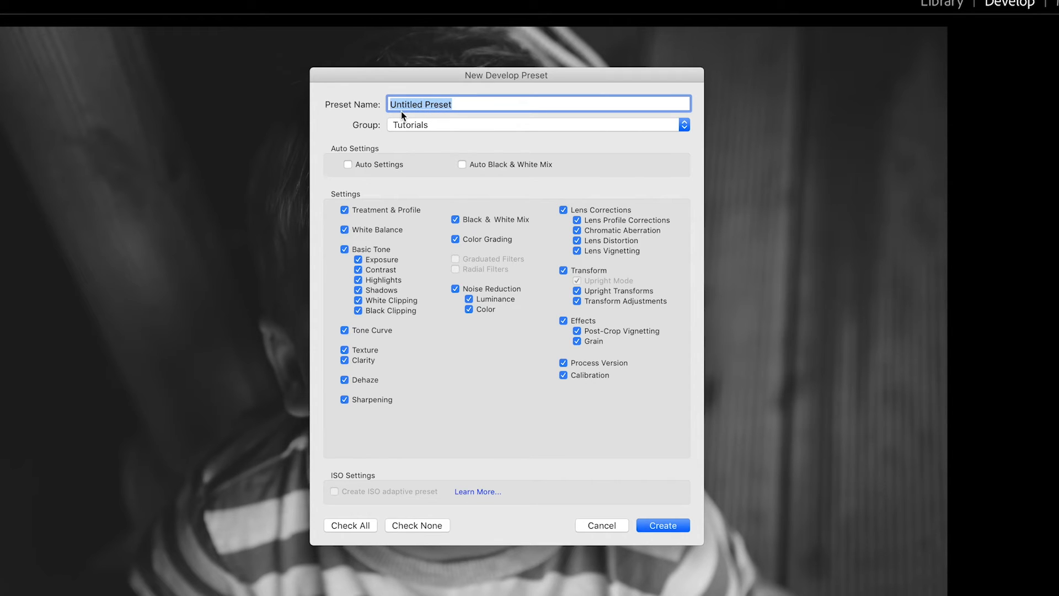
{"action": "type", "text": "B&W Classic"}
Try the Auto Settings and Auto Black & White Mix options for the new preset and turn both back off.
{"action": "left_click", "coordinate": [347, 164]}
{"action": "left_click", "coordinate": [348, 165]}
{"action": "left_click", "coordinate": [462, 164]}
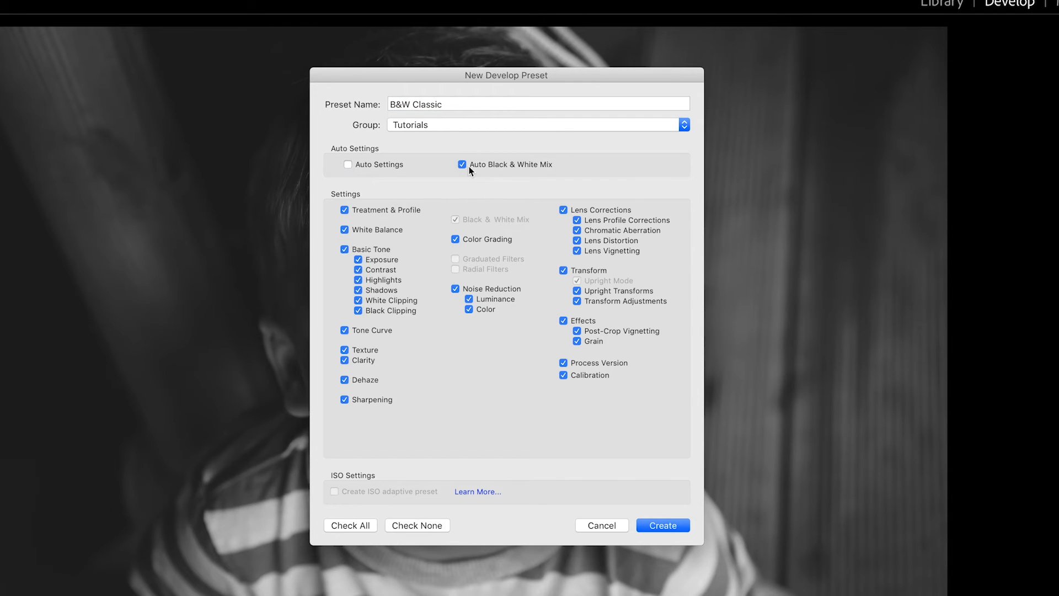
{"action": "left_click", "coordinate": [389, 166]}
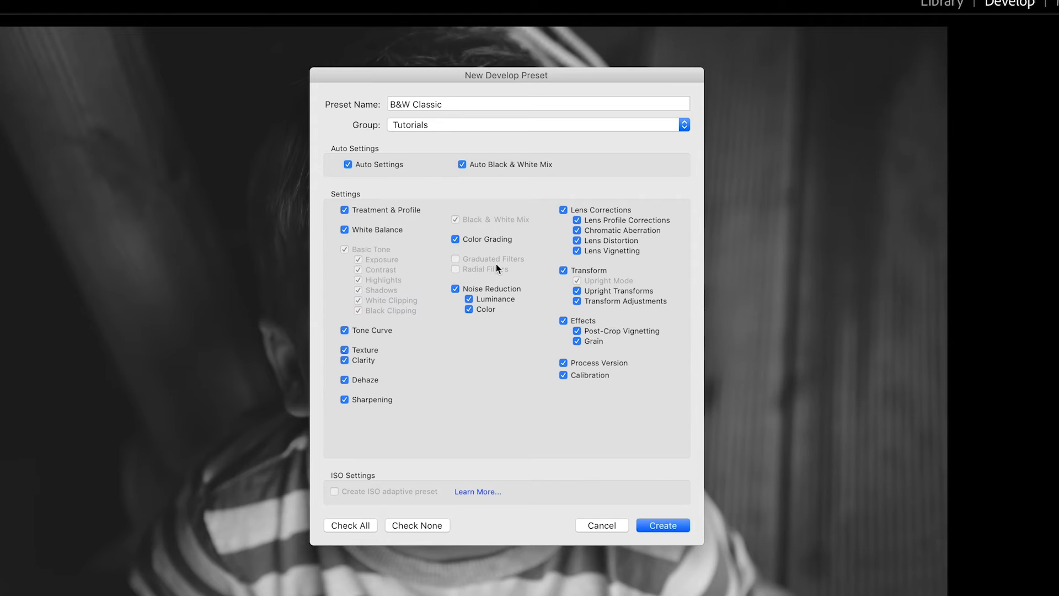
{"action": "left_click", "coordinate": [360, 166]}
{"action": "left_click", "coordinate": [475, 164]}
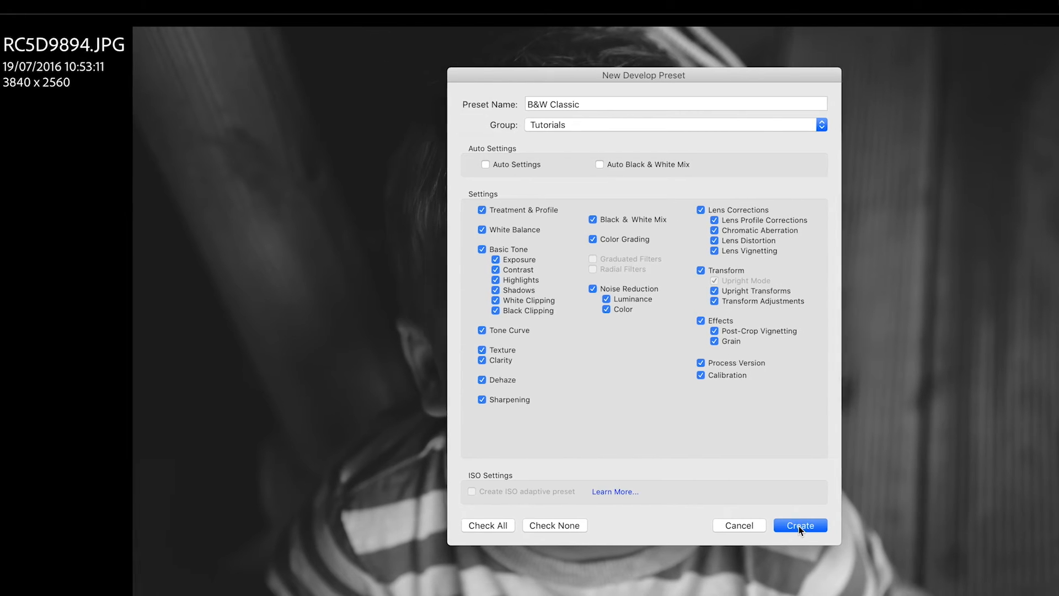
Create the preset with all available settings included and expand the Tutorials preset group.
{"action": "left_click", "coordinate": [656, 526]}
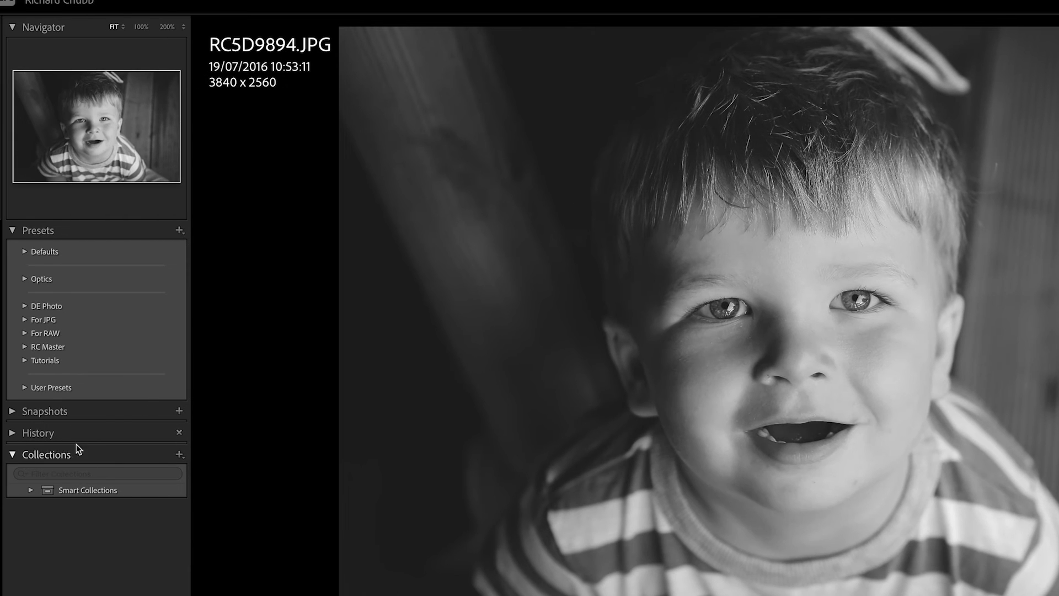
{"action": "left_click", "coordinate": [25, 361]}
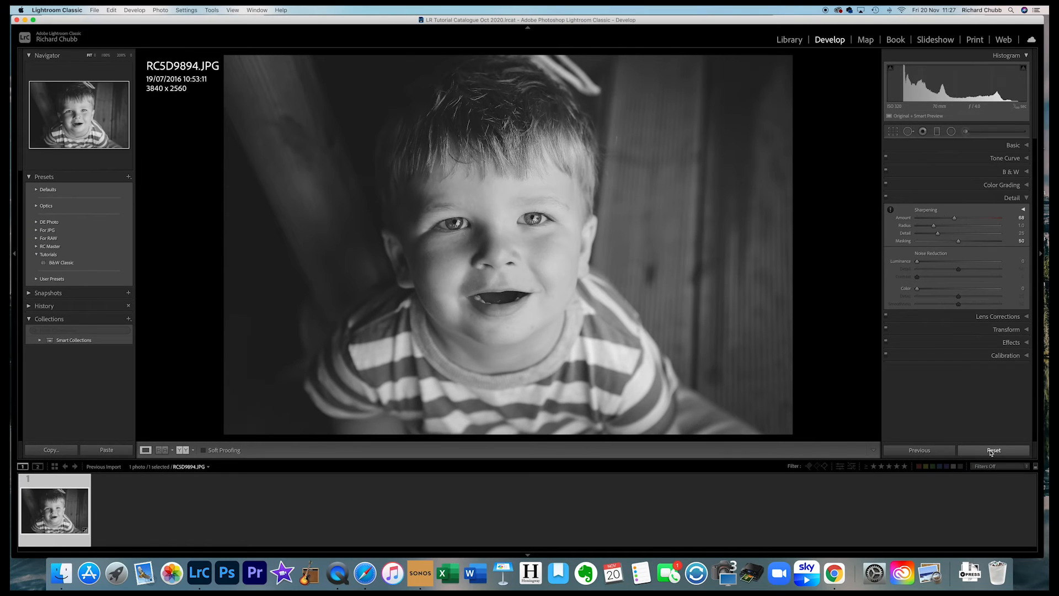
Reset the photo's edits, browse the RC Master and For RAW presets, and apply the B&W Classic preset.
{"action": "left_click", "coordinate": [993, 450]}
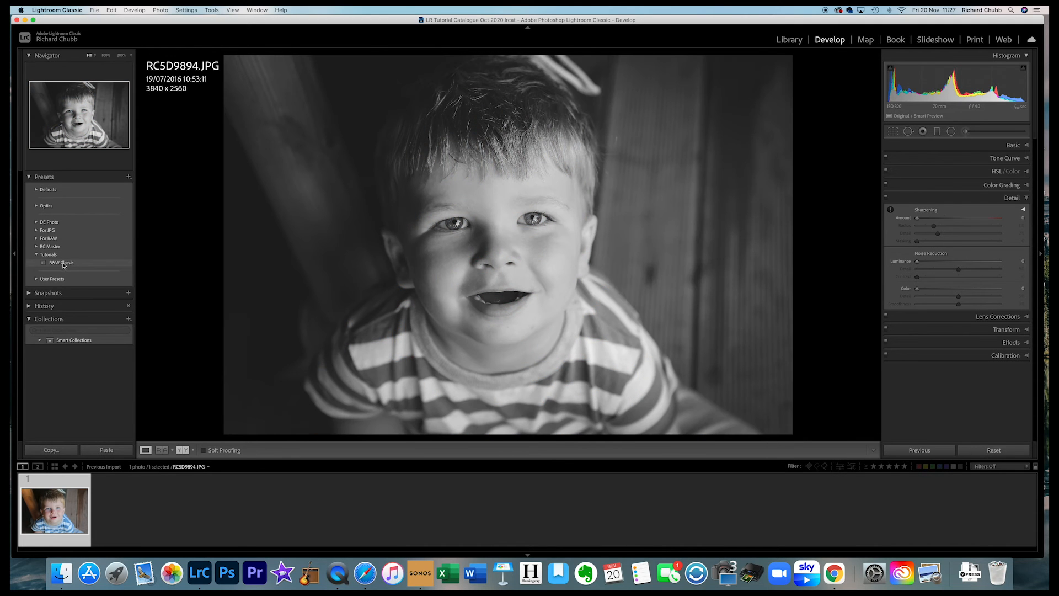
{"action": "left_click", "coordinate": [36, 246]}
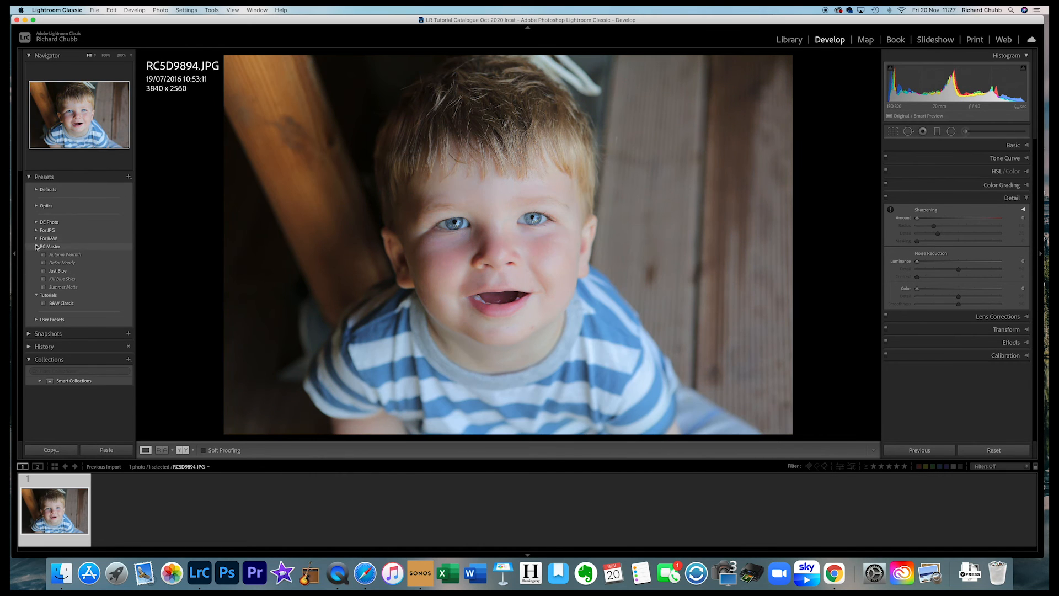
{"action": "left_click", "coordinate": [36, 246]}
{"action": "left_click", "coordinate": [36, 237]}
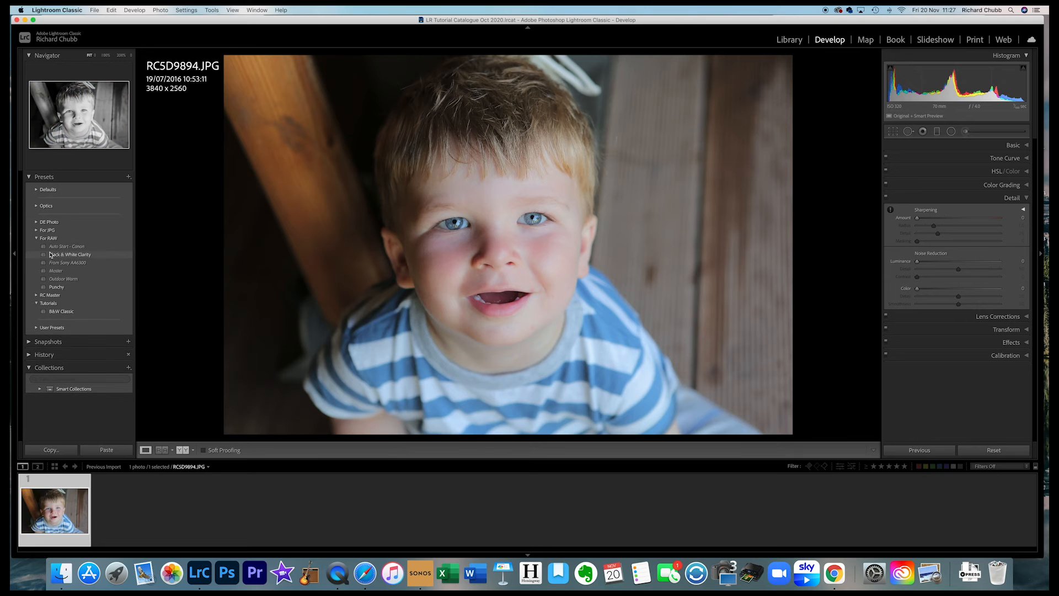
{"action": "left_click", "coordinate": [36, 237]}
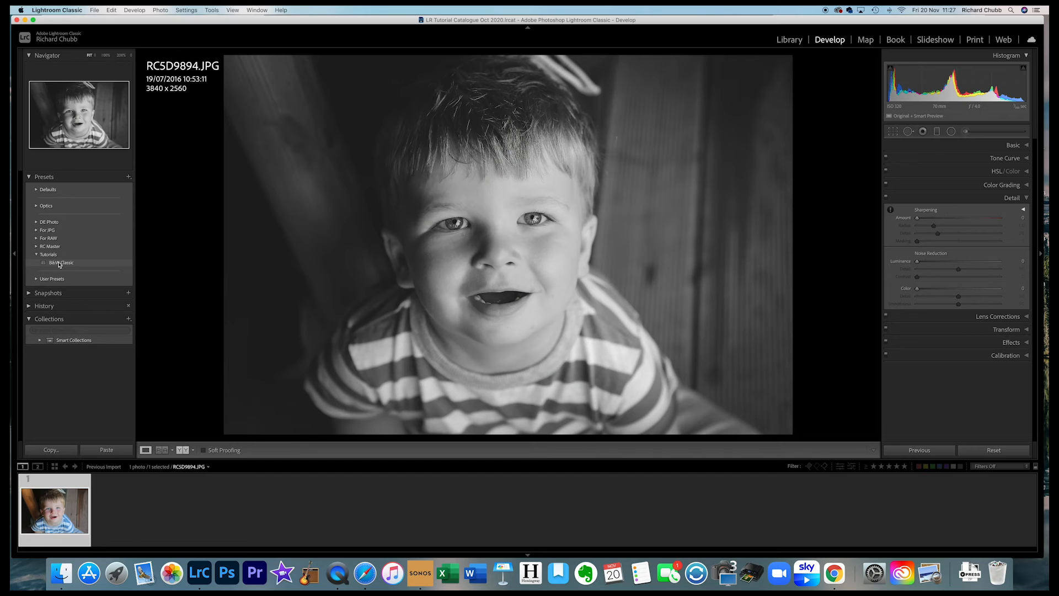
{"action": "left_click", "coordinate": [75, 263]}
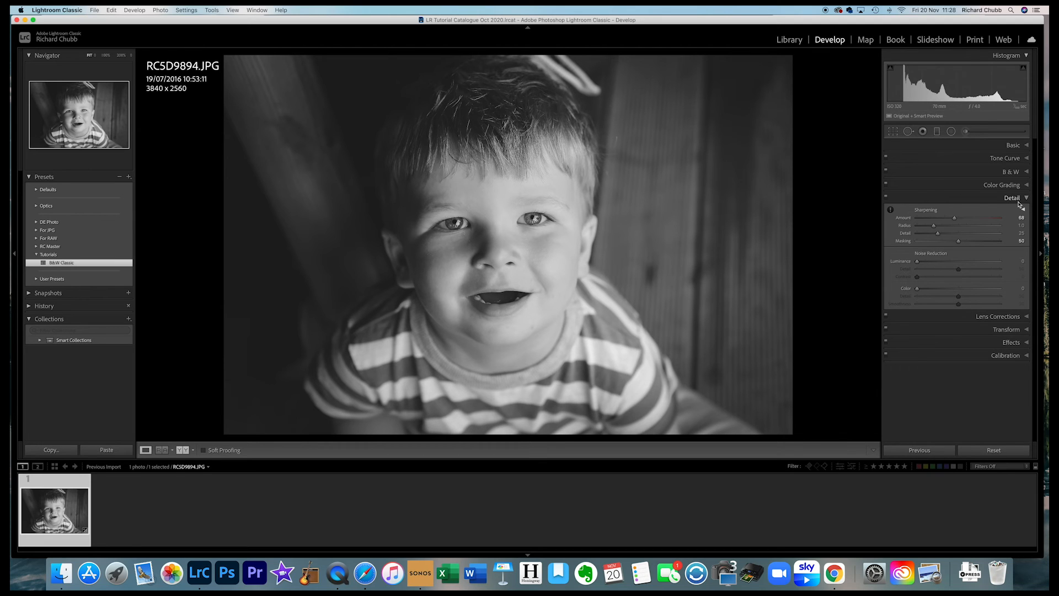
{"action": "left_click", "coordinate": [128, 178]}
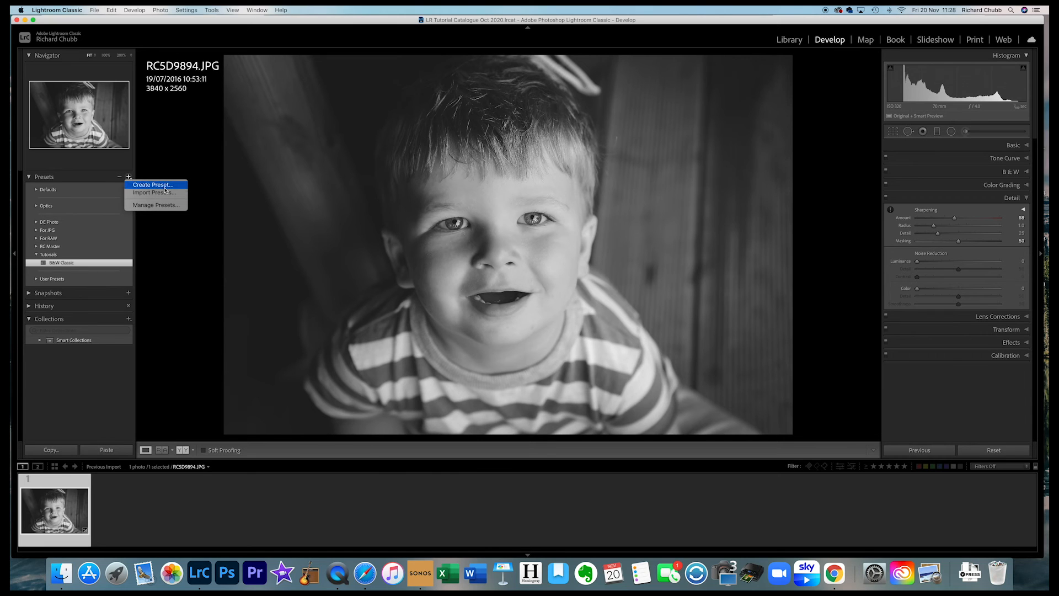
{"action": "left_click", "coordinate": [56, 264]}
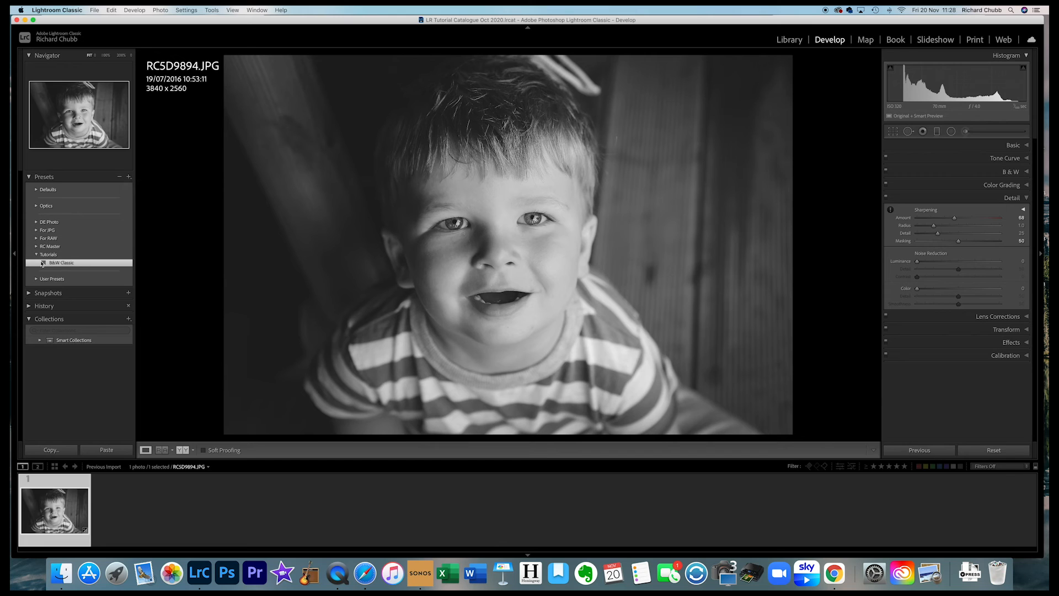